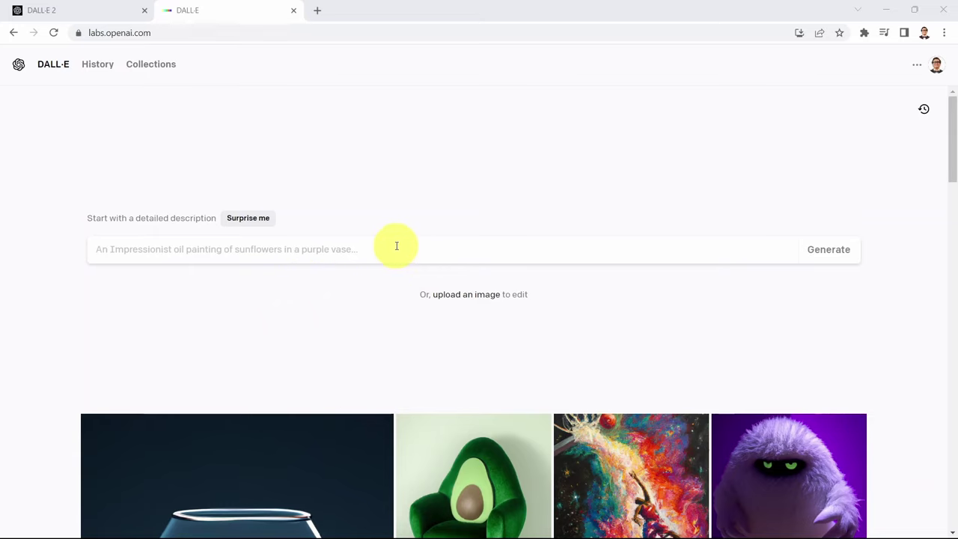
- Generate images from the prompt 'Beautiful painting of dubai skyline showing burj khalifa at dawn'
scroll(396, 244, down, 5)
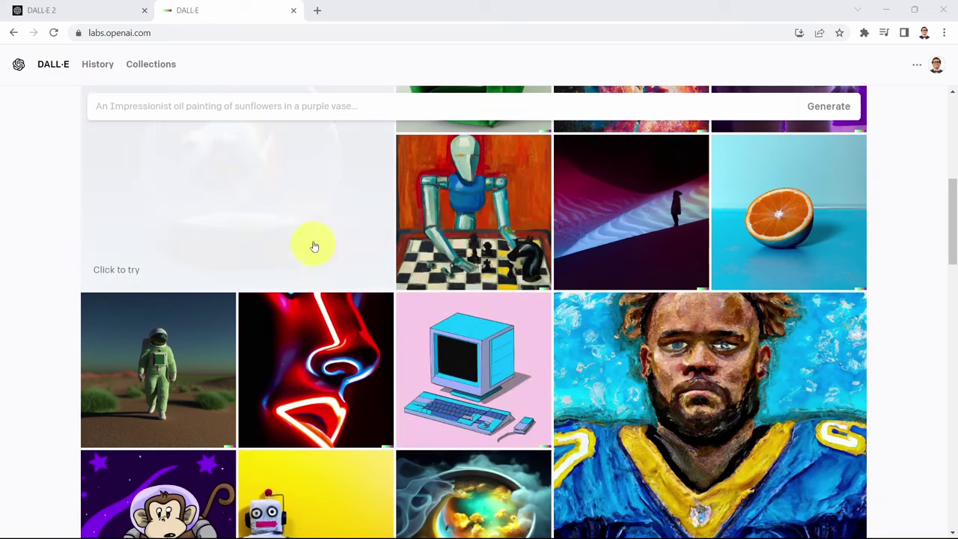
scroll(287, 324, down, 2)
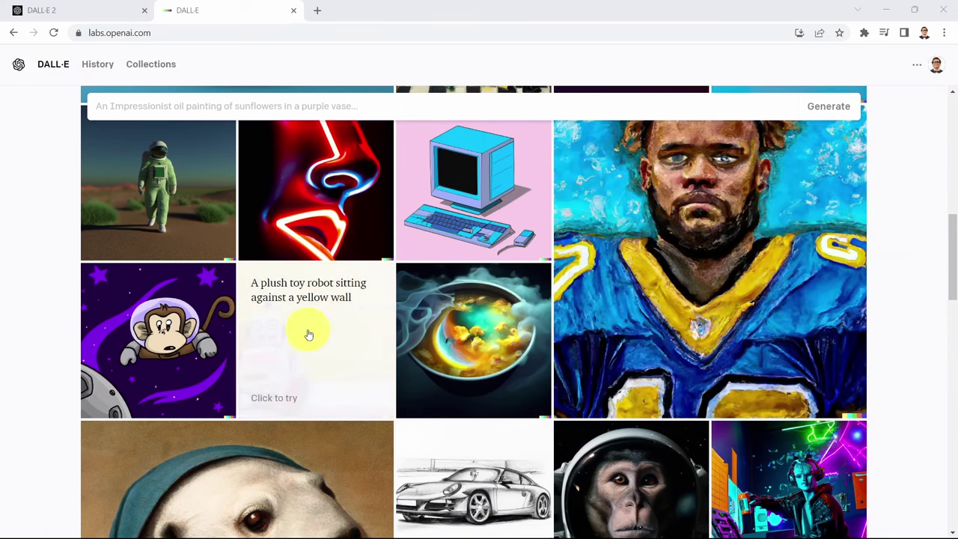
scroll(420, 322, up, 1)
scroll(448, 307, up, 1)
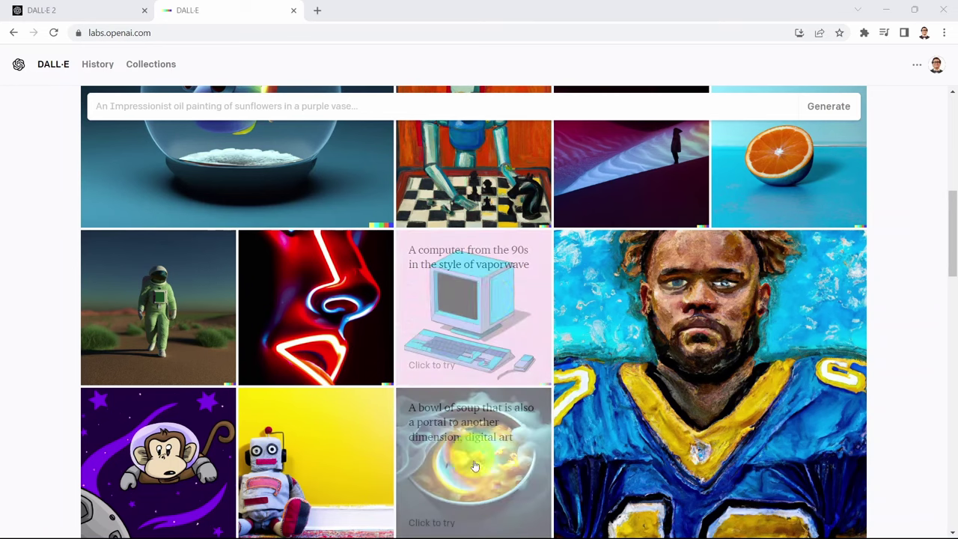
scroll(423, 320, down, 6)
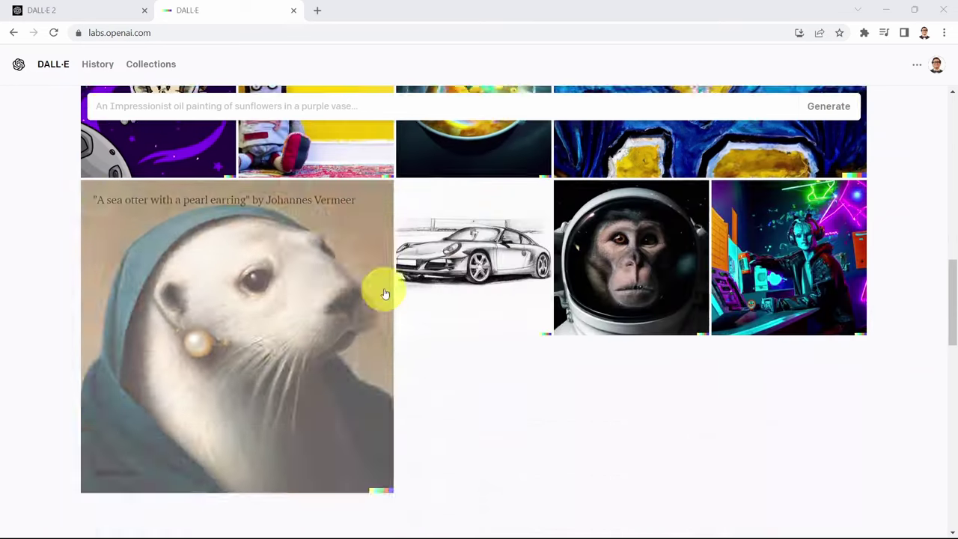
scroll(243, 425, down, 2)
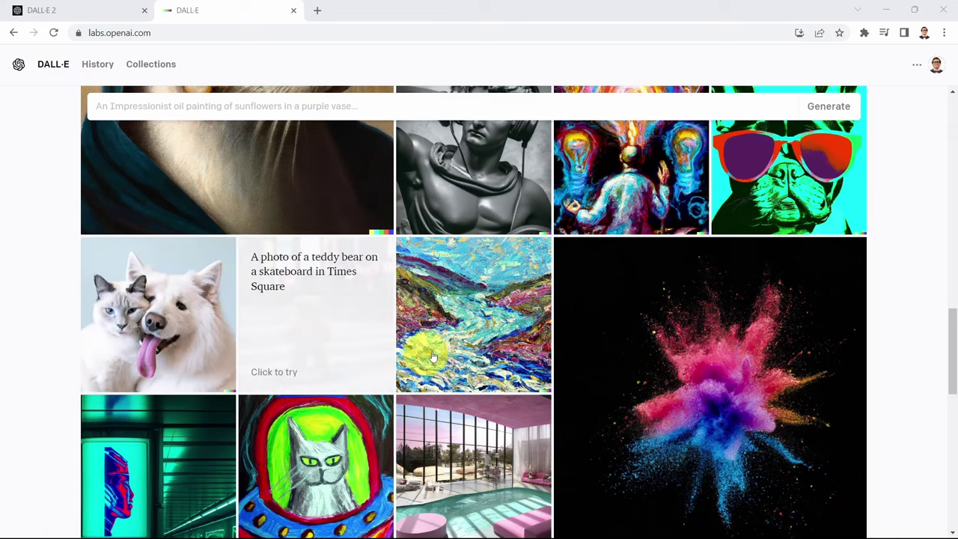
scroll(513, 336, down, 4)
scroll(506, 336, down, 5)
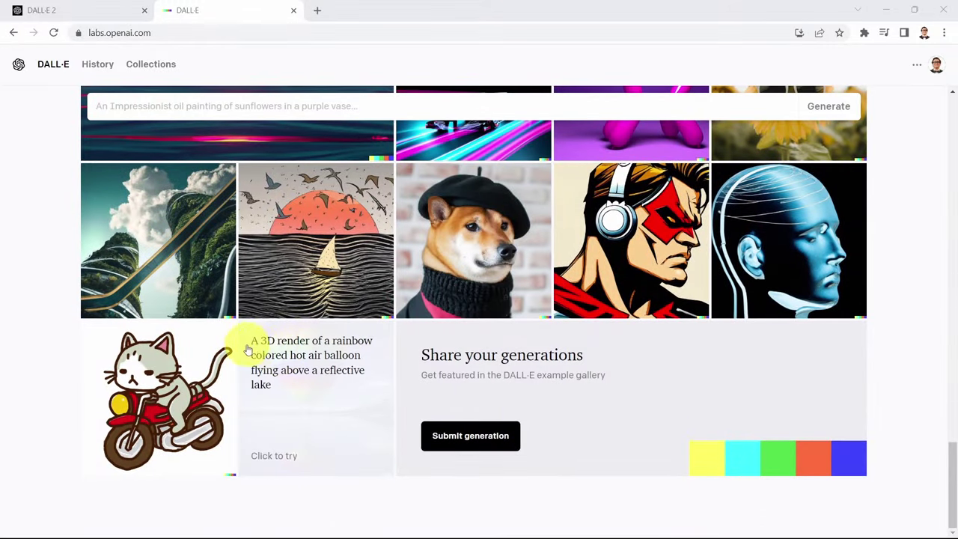
scroll(242, 338, up, 15)
scroll(242, 338, up, 8)
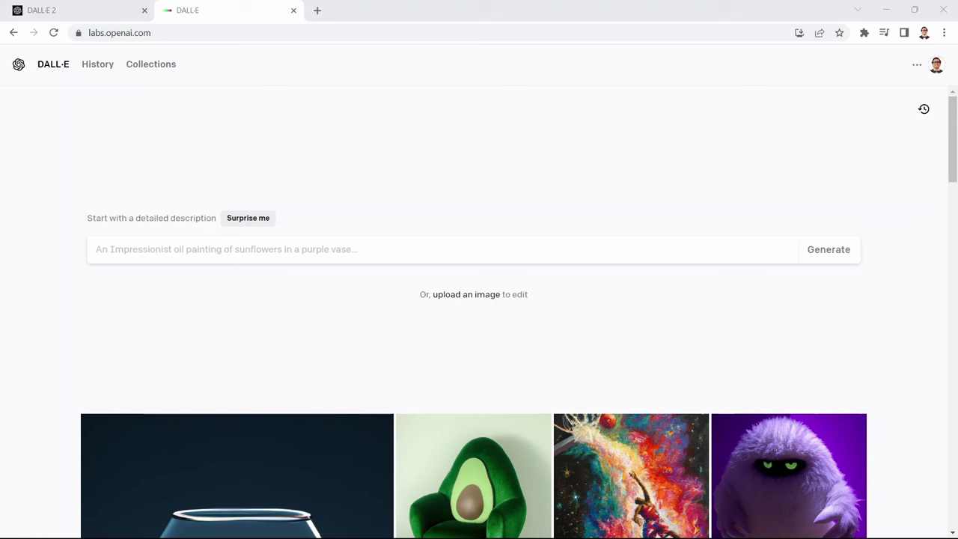
click(222, 250)
text(Beautiful painting of dubai skyline showing burj khalifa at dawn)
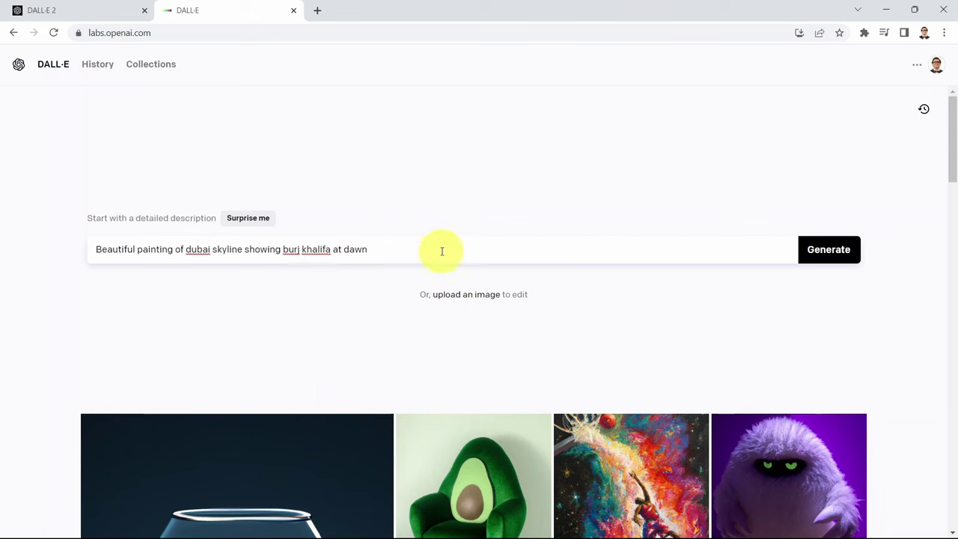
click(838, 259)
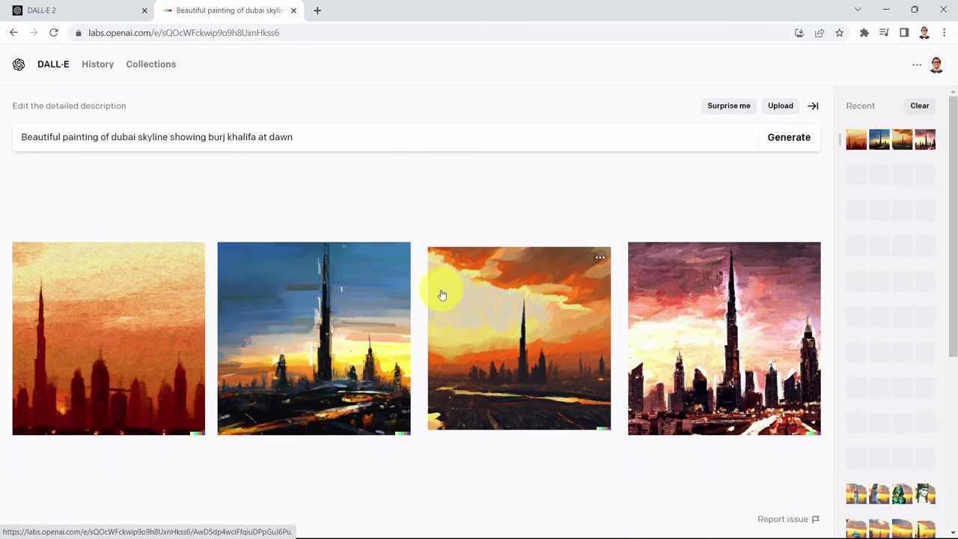
- Regenerate the skyline paintings and enlarge the fourth result, the one with the water reflection
click(786, 138)
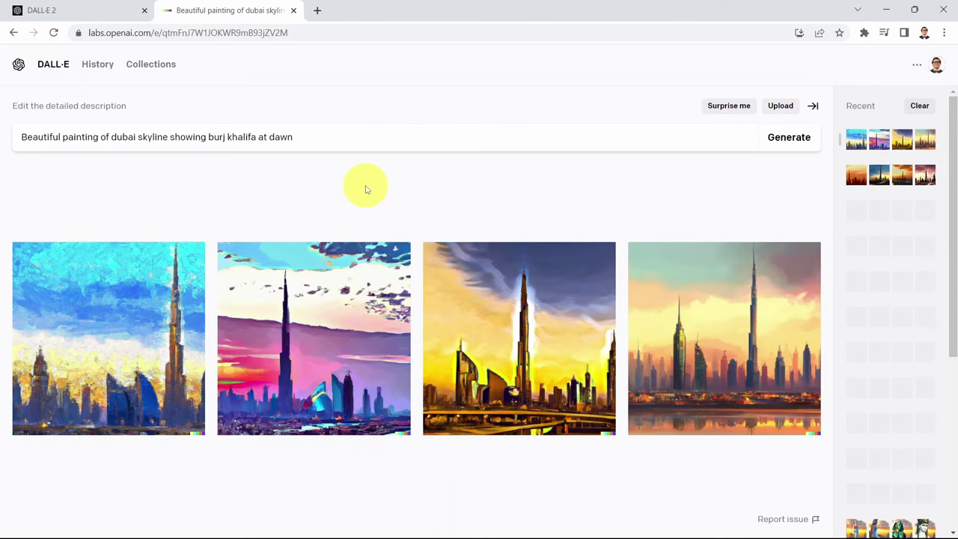
click(748, 341)
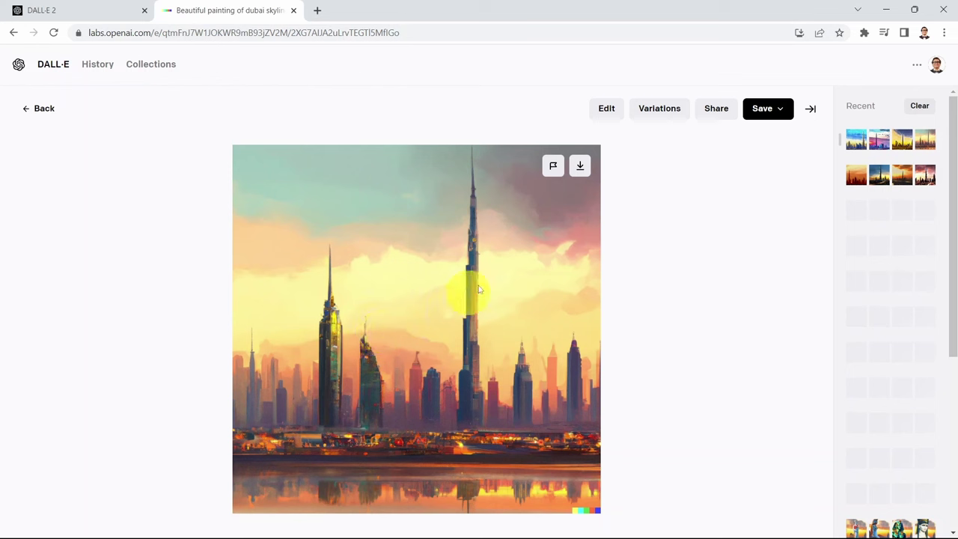
- Open the chosen skyline painting in the Edit image canvas
click(605, 113)
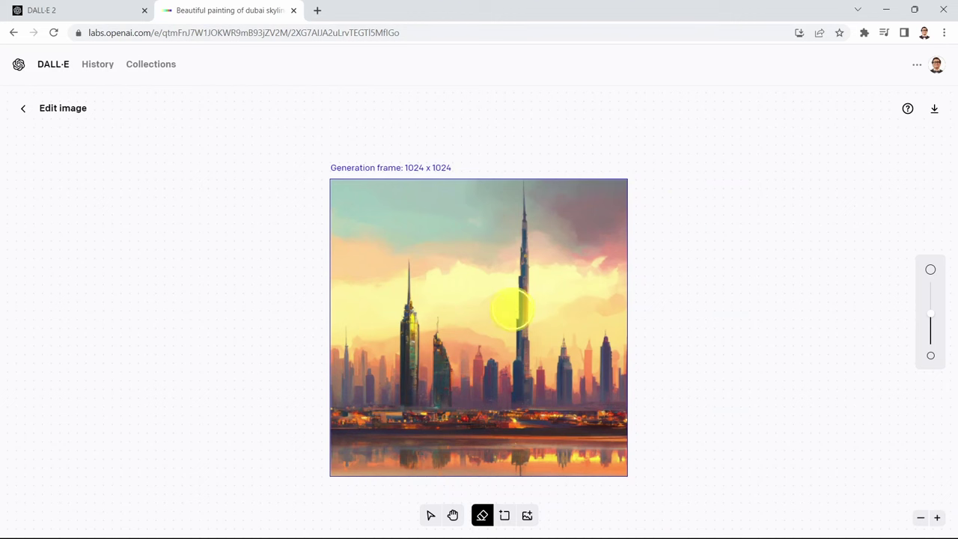
- Place a 1024 x 1024 generation frame overlapping the painting's right edge and select the old prompt
click(504, 515)
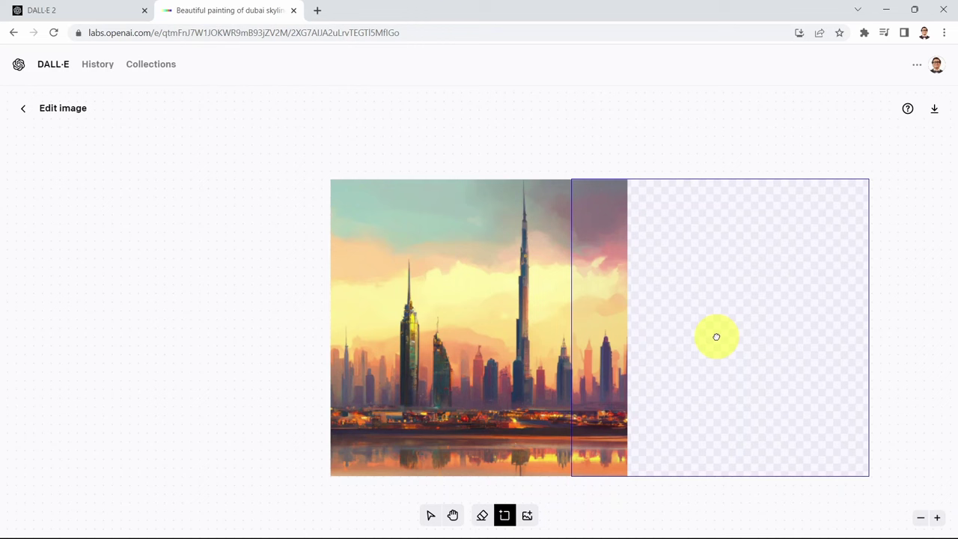
click(716, 337)
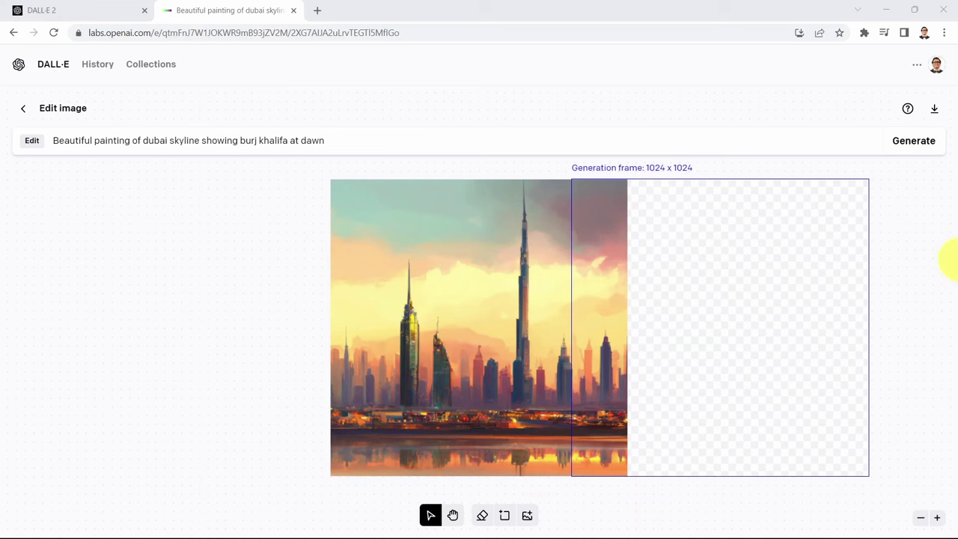
triple_click(259, 138)
- Generate 'Beautiful painting of the pyramids of giza at dawn' inside the right-hand frame
text(Beautiful painting of the pyramids of giza at dawn)
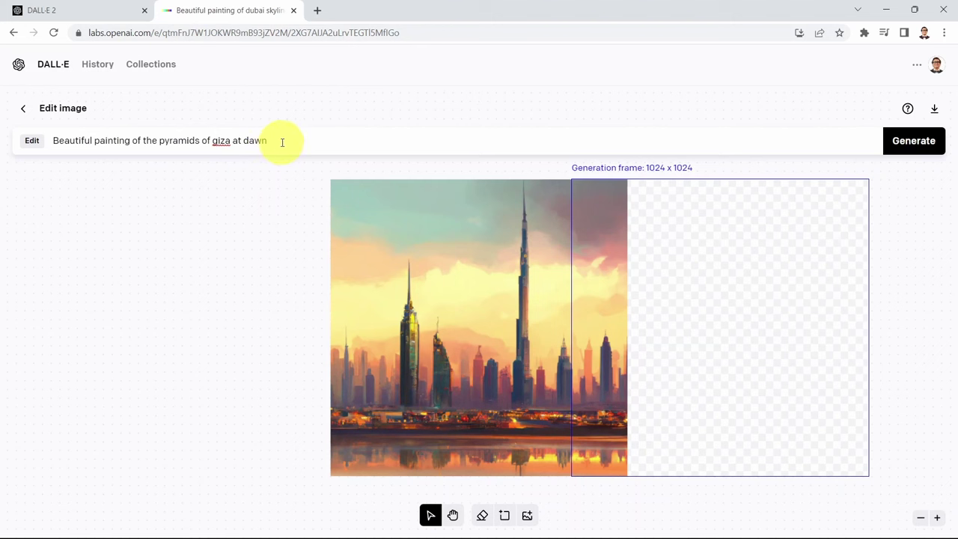
key(Return)
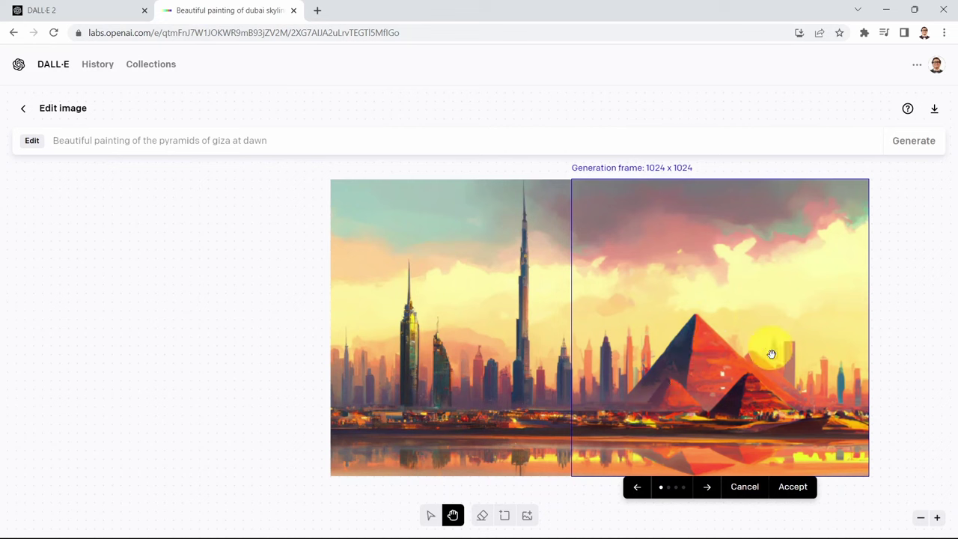
- Compare the four pyramid variants and accept the first one
click(708, 490)
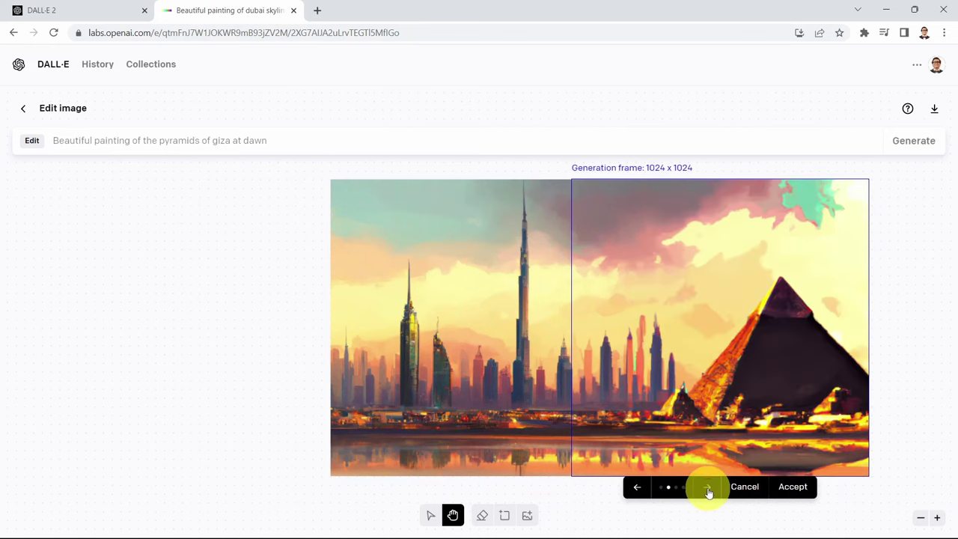
click(707, 490)
click(707, 491)
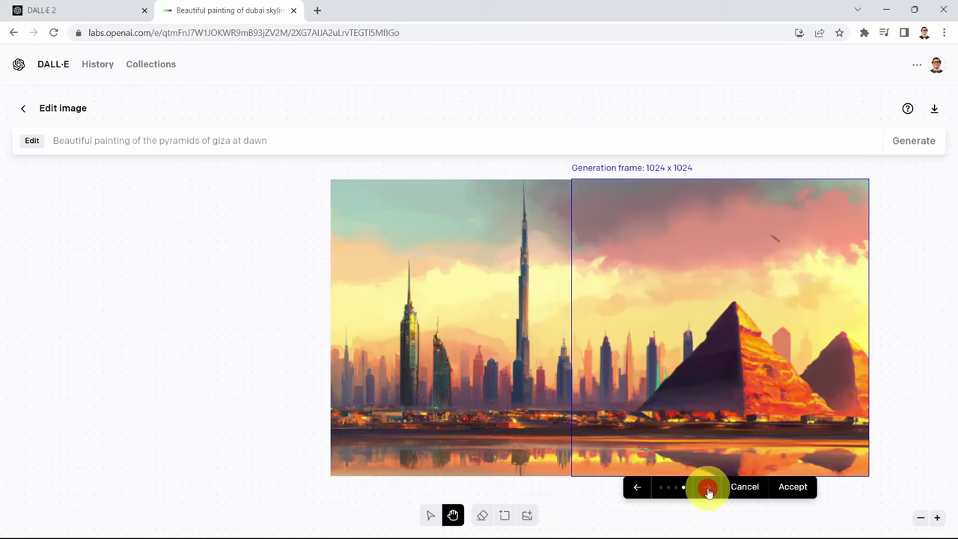
click(707, 491)
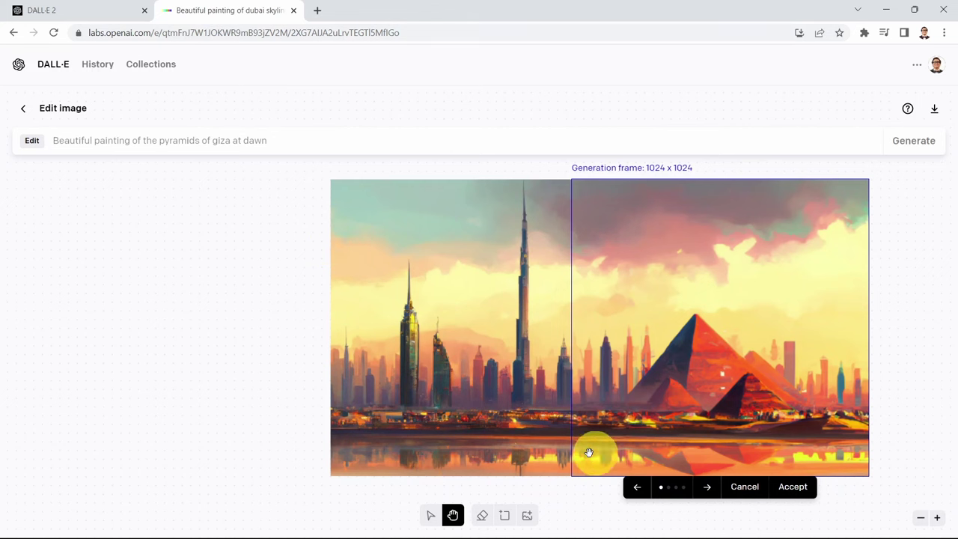
click(503, 517)
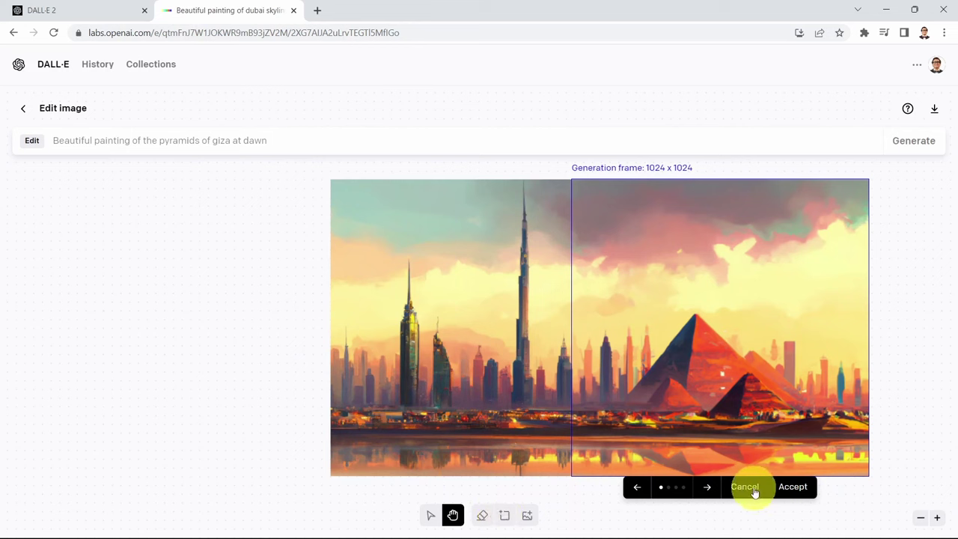
click(783, 488)
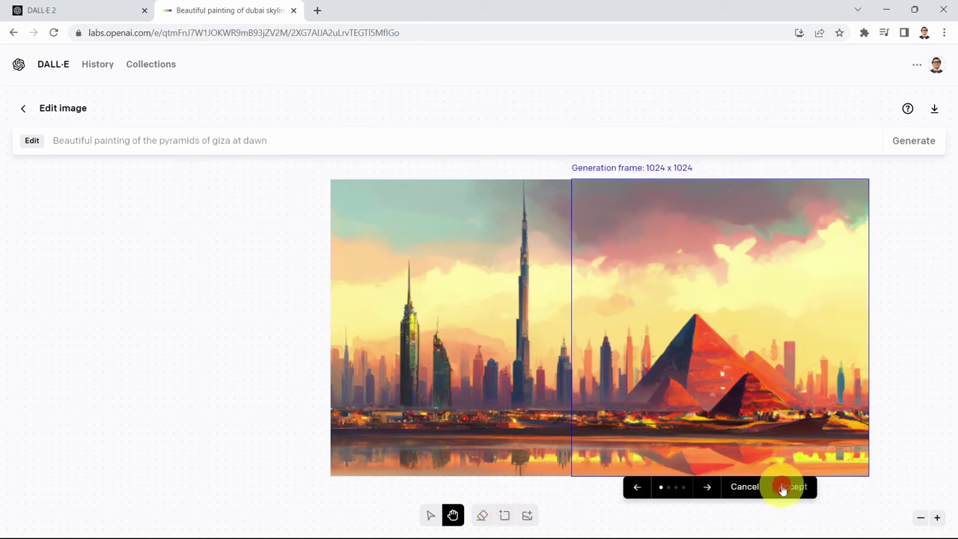
- Add a generation frame over the painting's left edge and generate a sphinx at dawn there
click(501, 516)
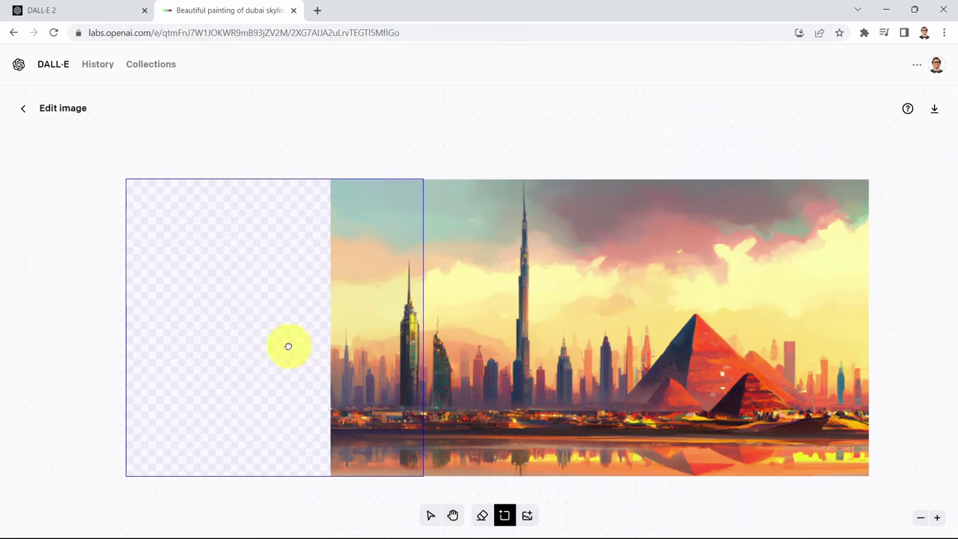
click(289, 346)
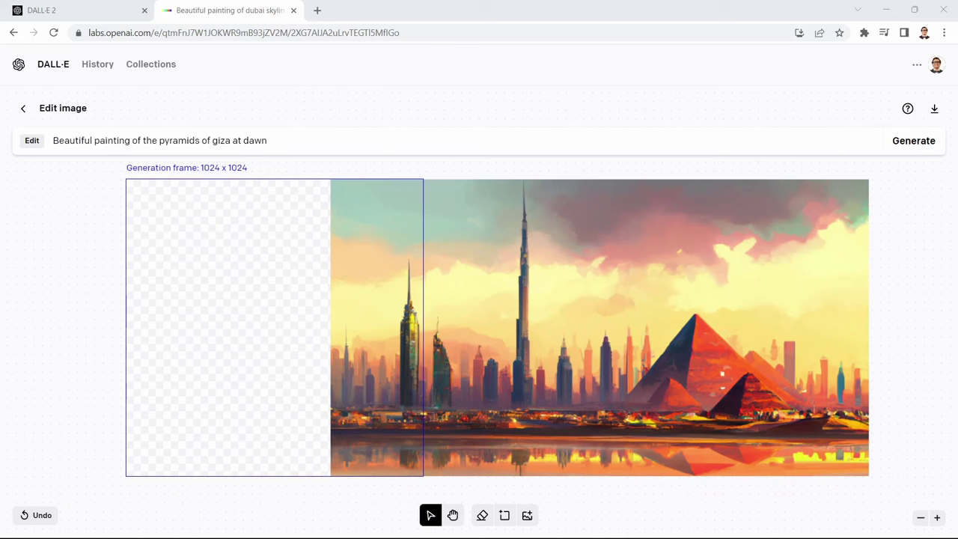
triple_click(274, 143)
text(Beautiful painting of the sphinx at dawn)
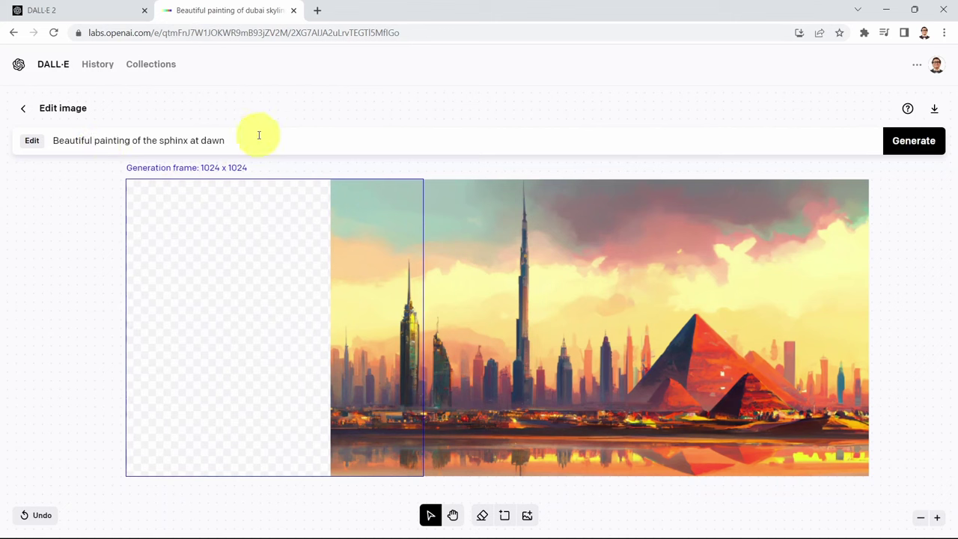
key(Return)
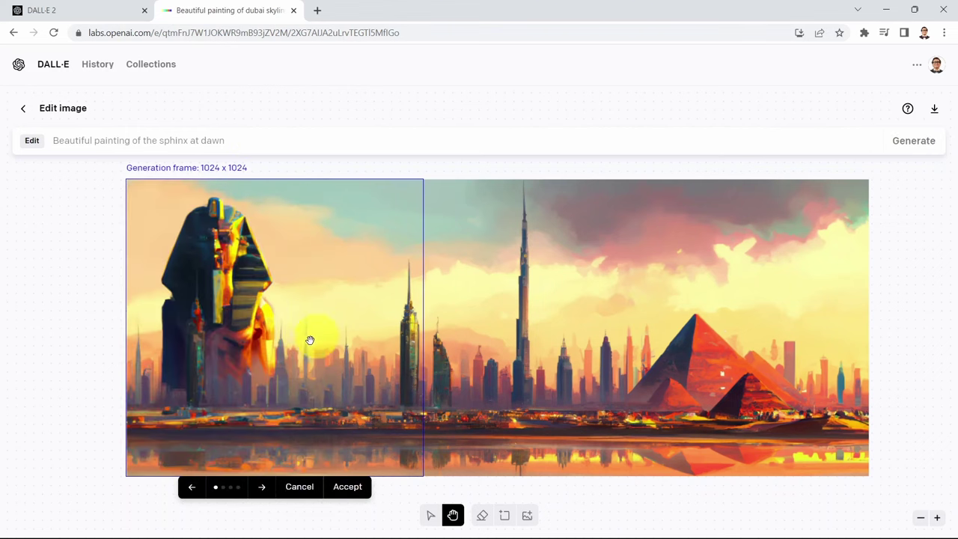
- Browse the sphinx variants and accept the one with the sphinx statues
click(263, 487)
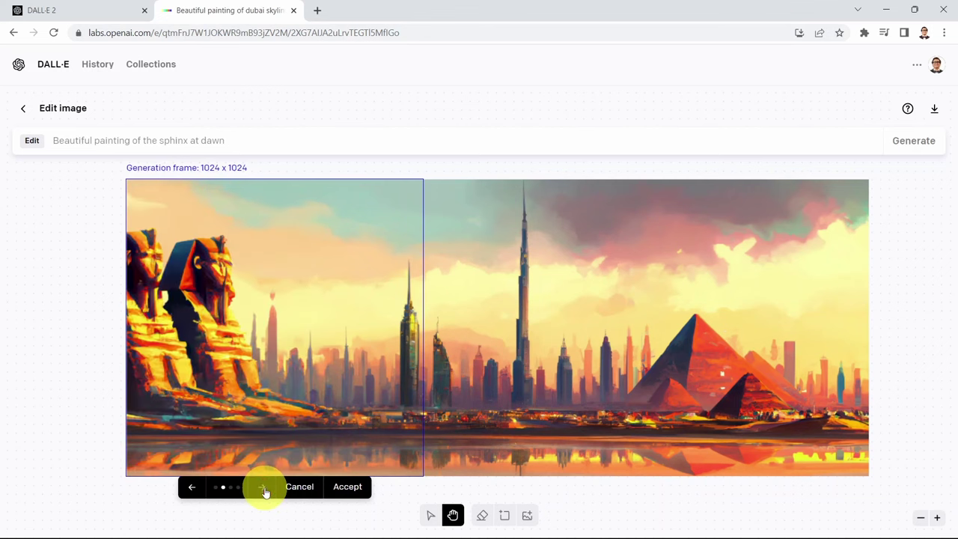
click(263, 487)
click(262, 487)
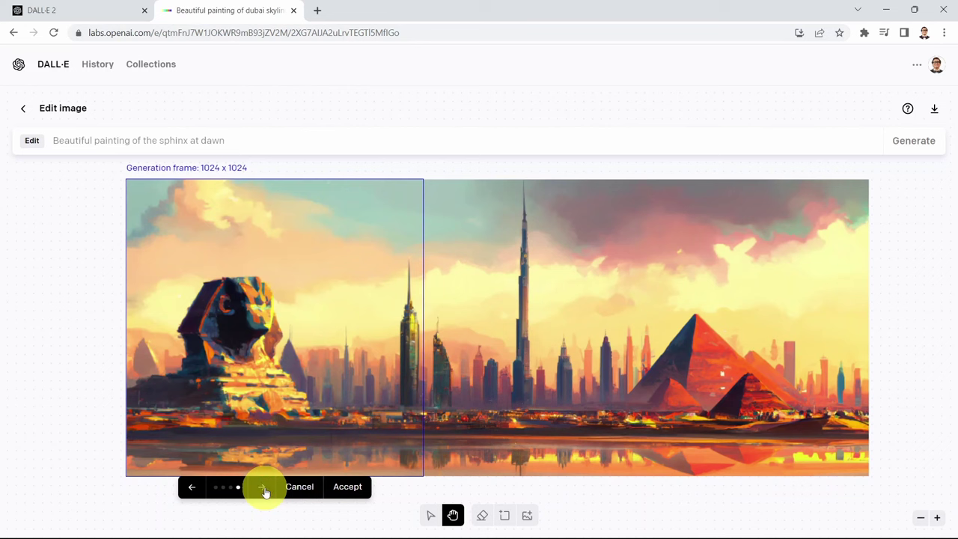
click(263, 487)
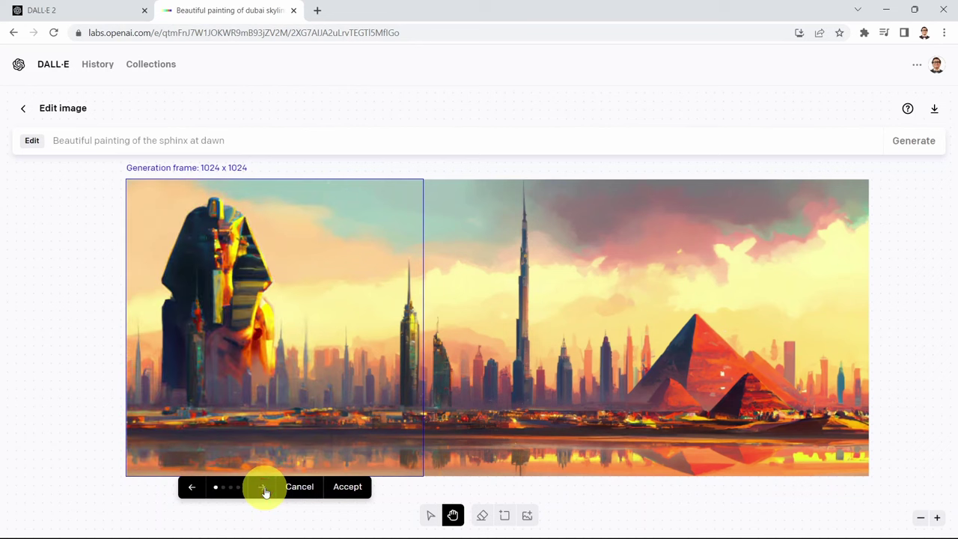
click(263, 487)
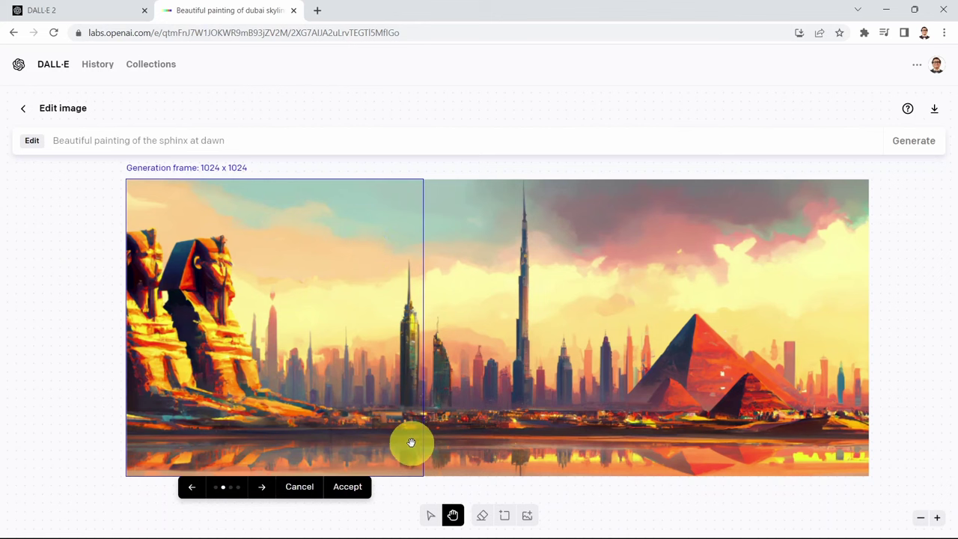
click(340, 486)
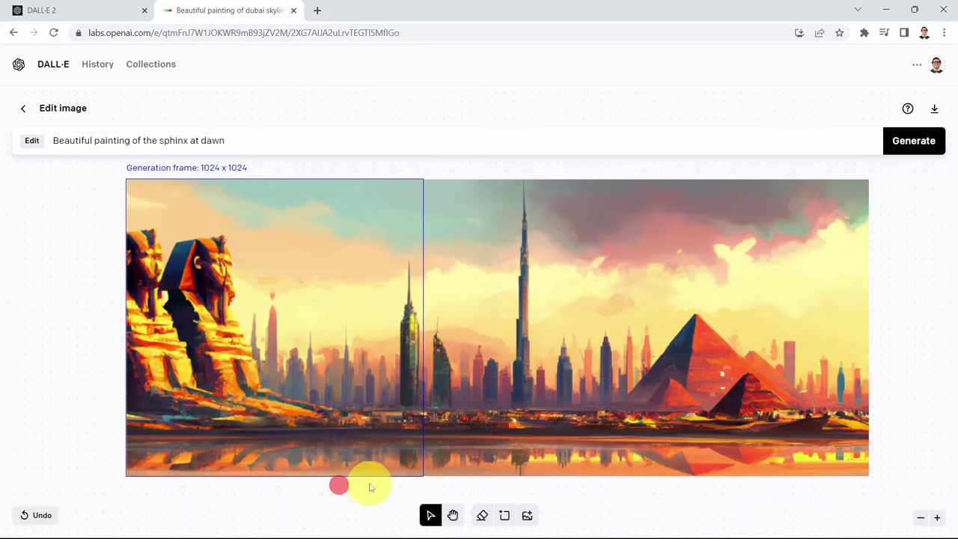
- Erase the sun in the left sky and generate 'Flying birds in the sky' in that area
click(483, 518)
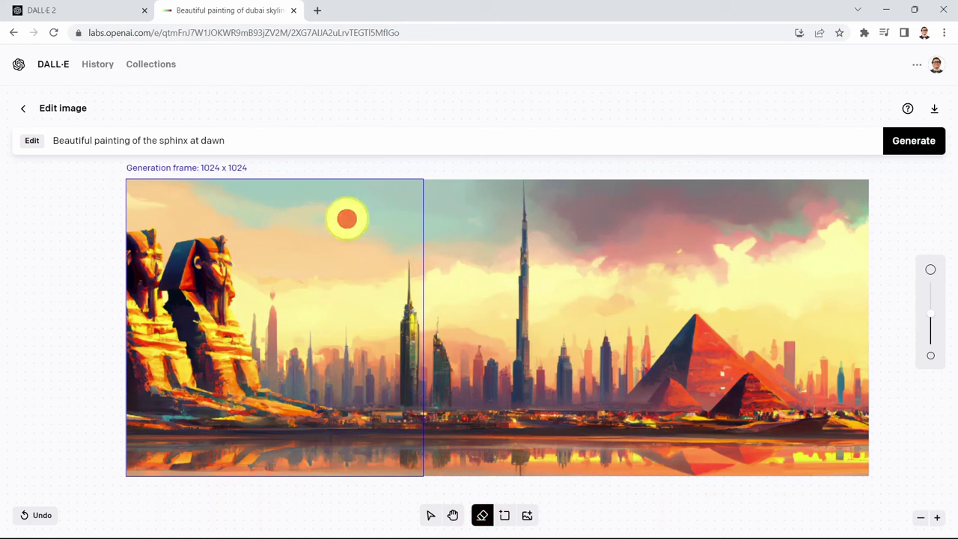
mouse_move(347, 218)
mouse_down()
mouse_move(347, 251)
mouse_move(360, 228)
mouse_move(371, 232)
mouse_move(359, 260)
mouse_move(371, 262)
mouse_move(373, 228)
mouse_move(356, 215)
mouse_move(317, 227)
mouse_move(313, 255)
mouse_move(326, 268)
mouse_move(370, 254)
mouse_up()
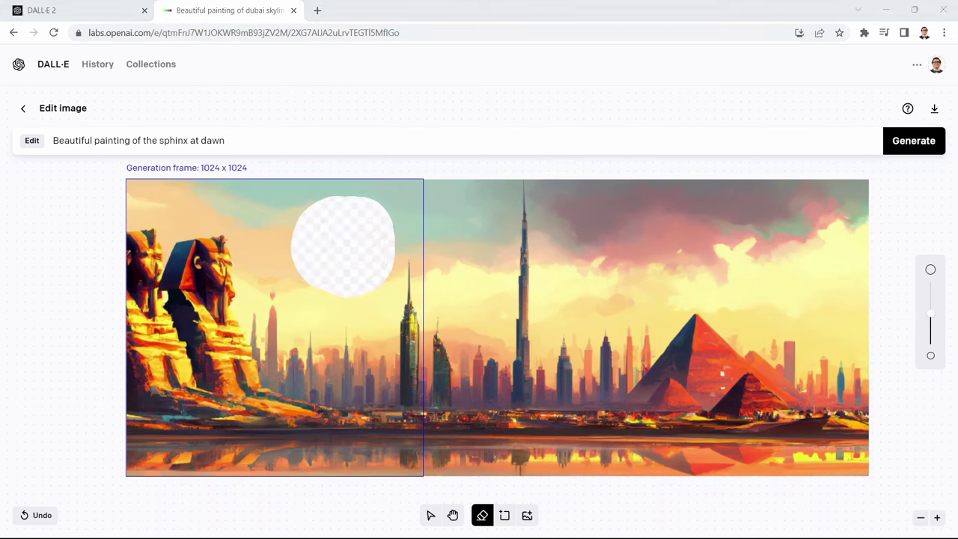
triple_click(207, 142)
text(Flying birds in the sky - adding elements)
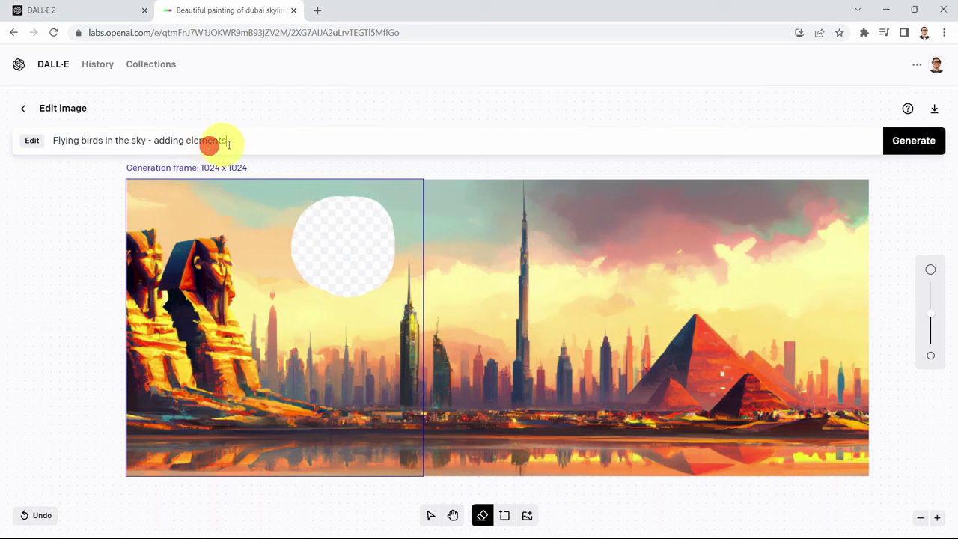
drag(152, 142, 273, 144)
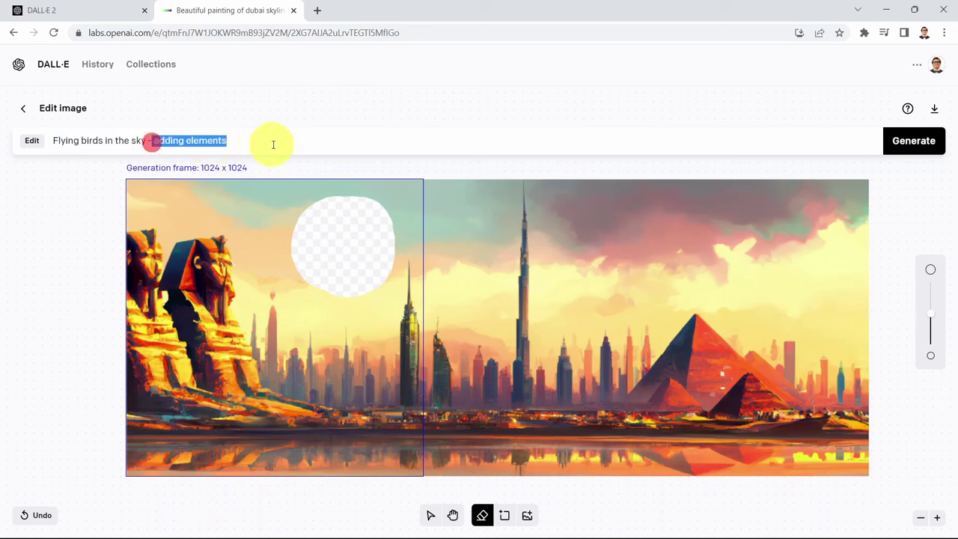
key(BackSpace)
key(BackSpace)
key(BackSpace)
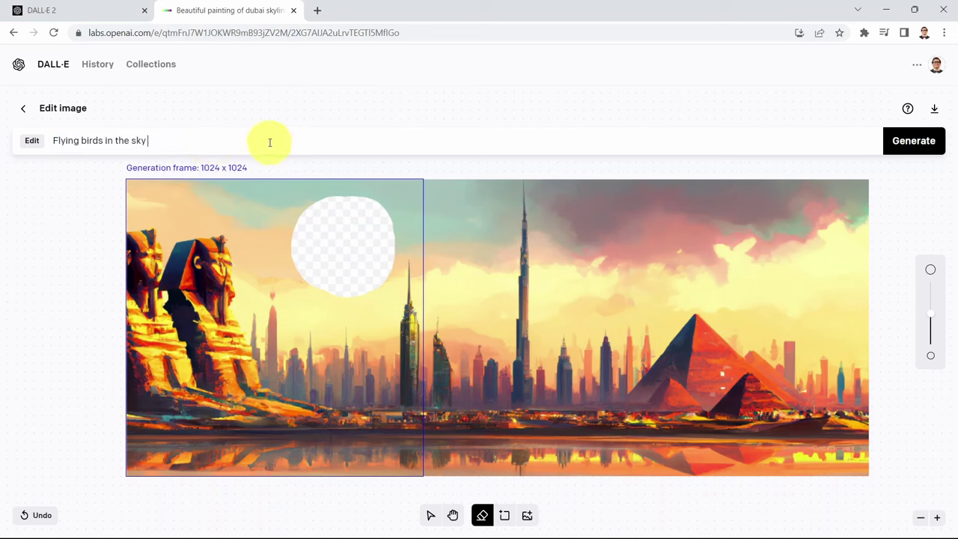
key(Return)
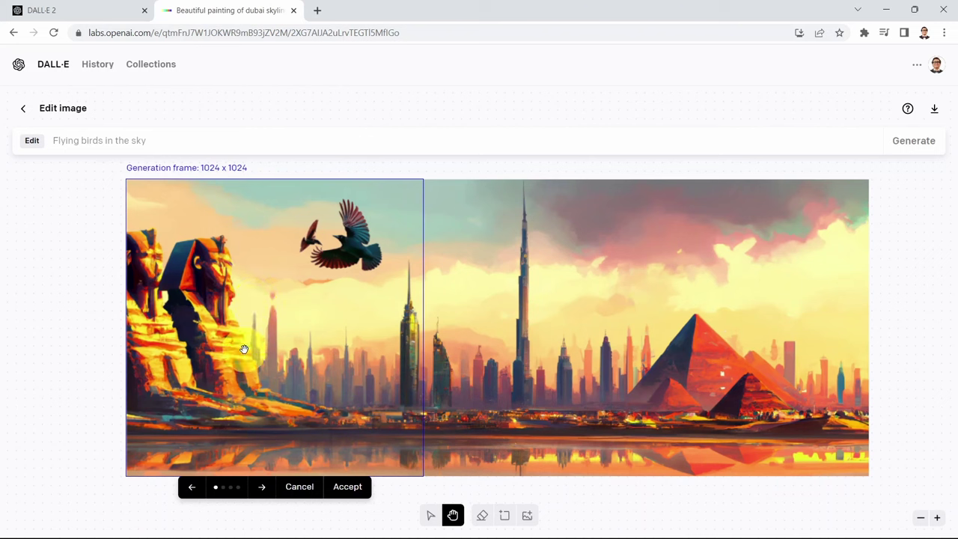
- Cycle through the bird variants and accept the single large bird in flight
click(263, 488)
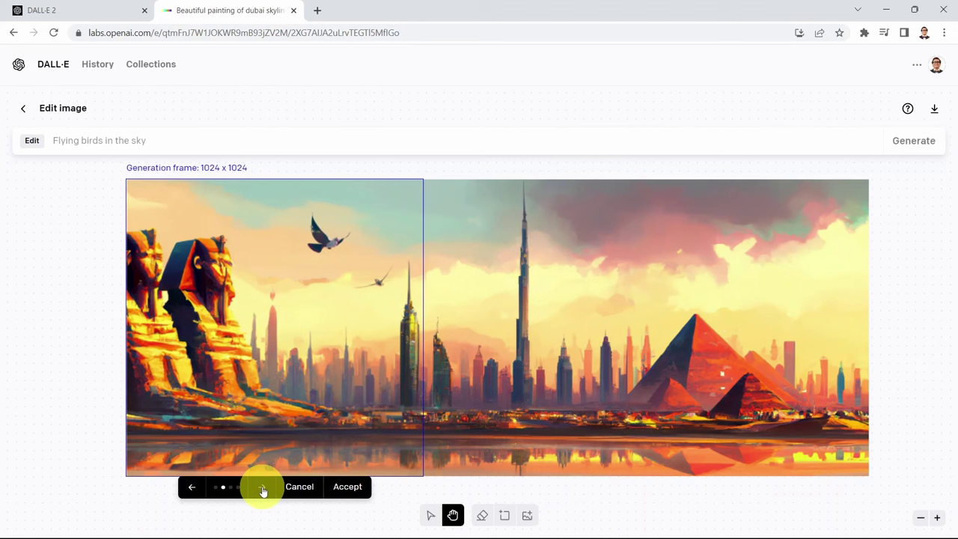
click(263, 488)
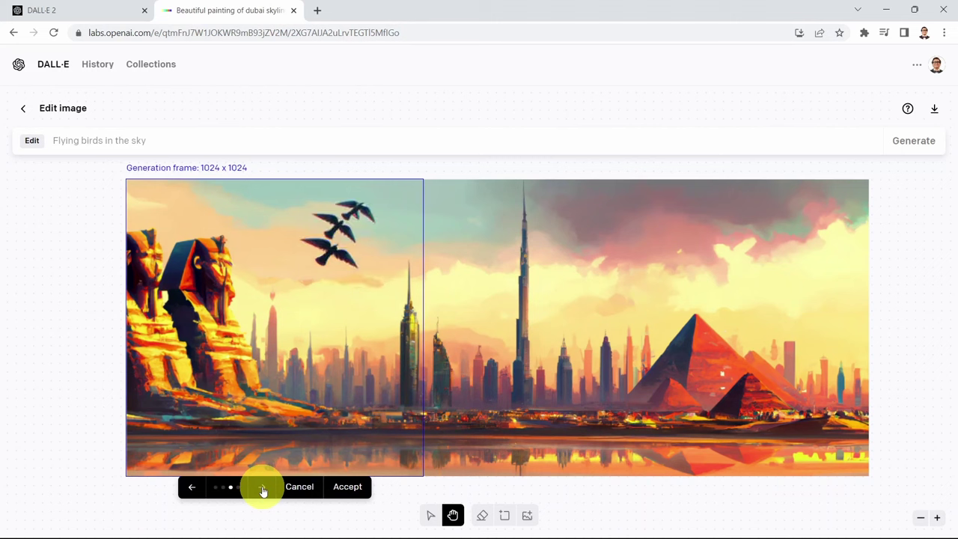
click(263, 488)
click(263, 488)
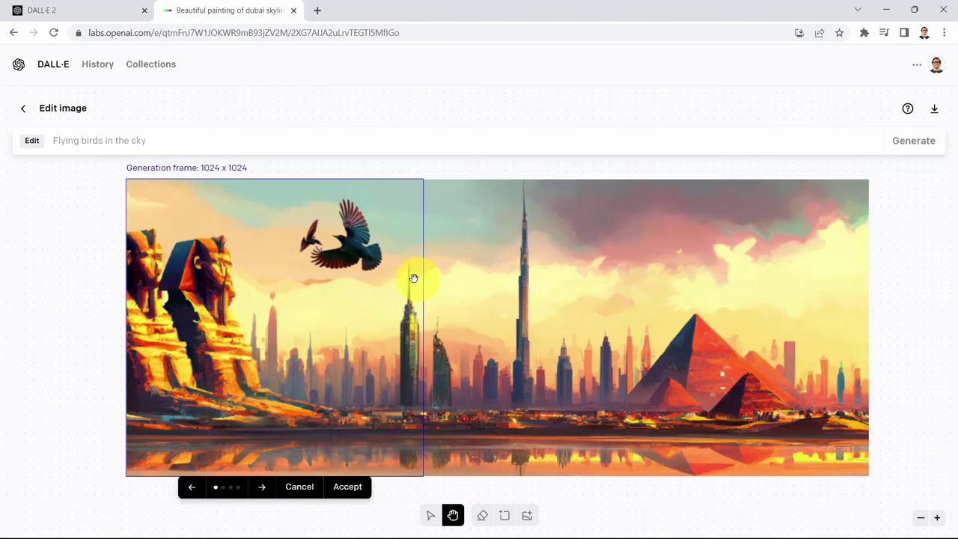
click(347, 487)
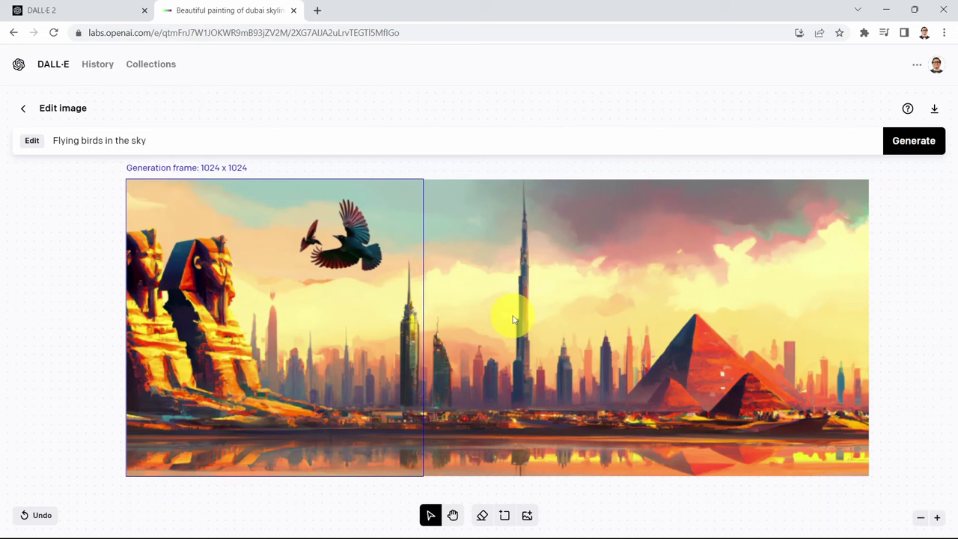
- Add a frame beyond the painting's right edge and generate 'Cleopatra' variations in it
click(505, 516)
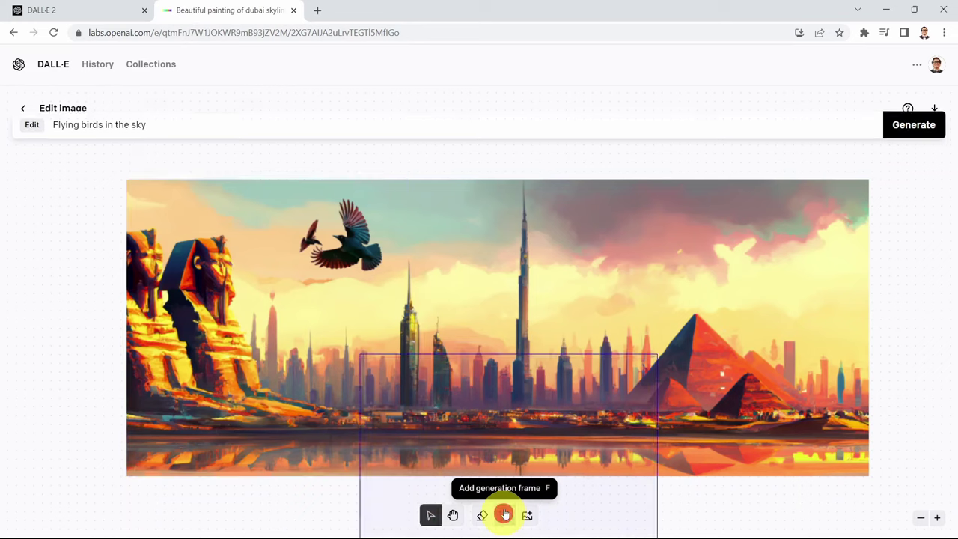
click(874, 334)
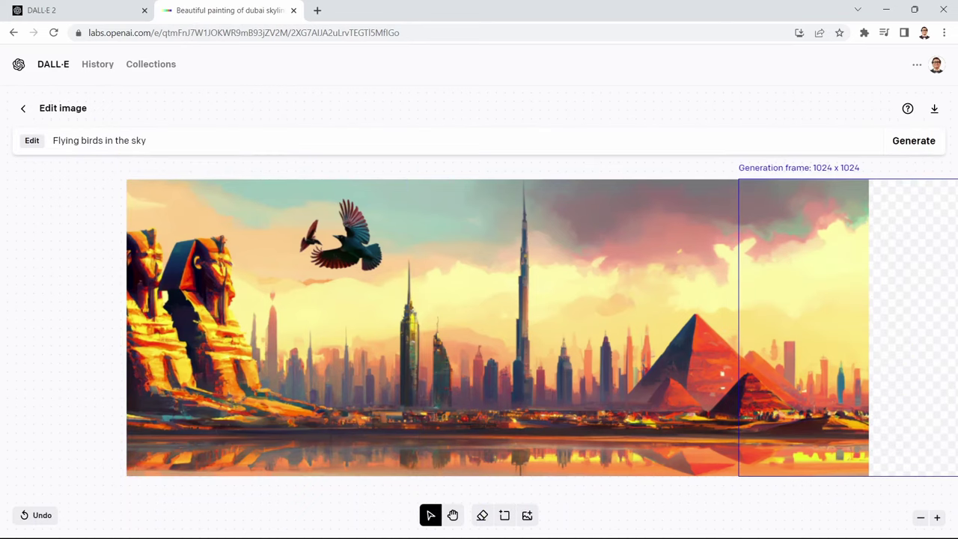
triple_click(107, 143)
text(Cleopatra)
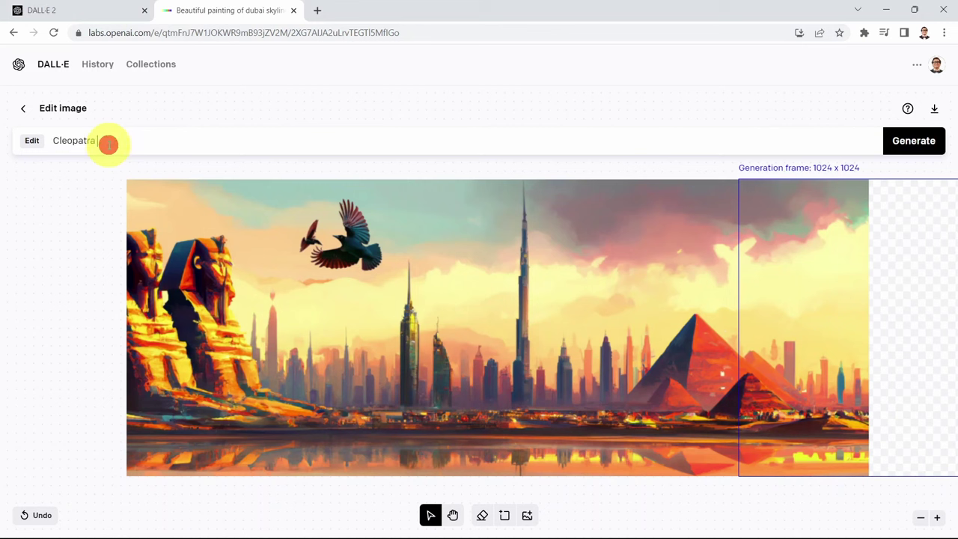
key(Return)
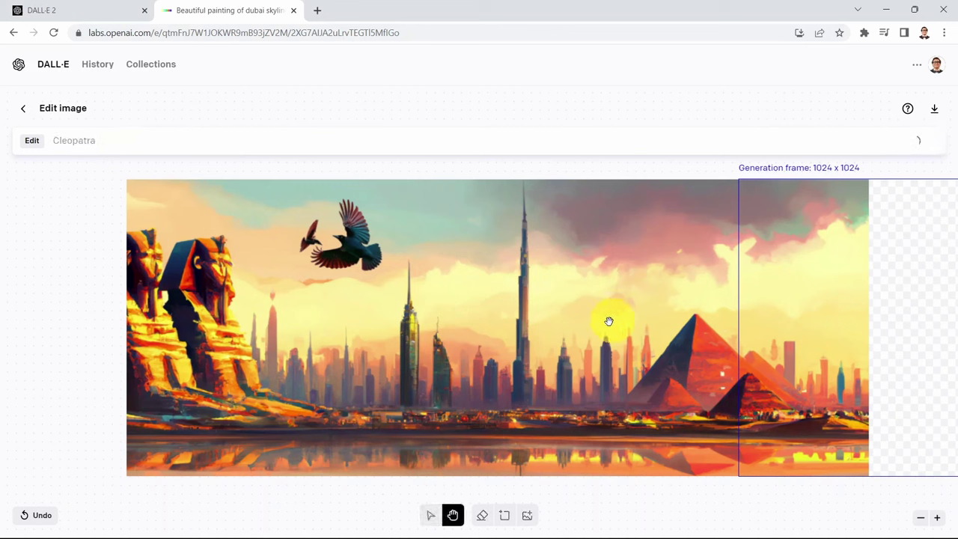
click(921, 517)
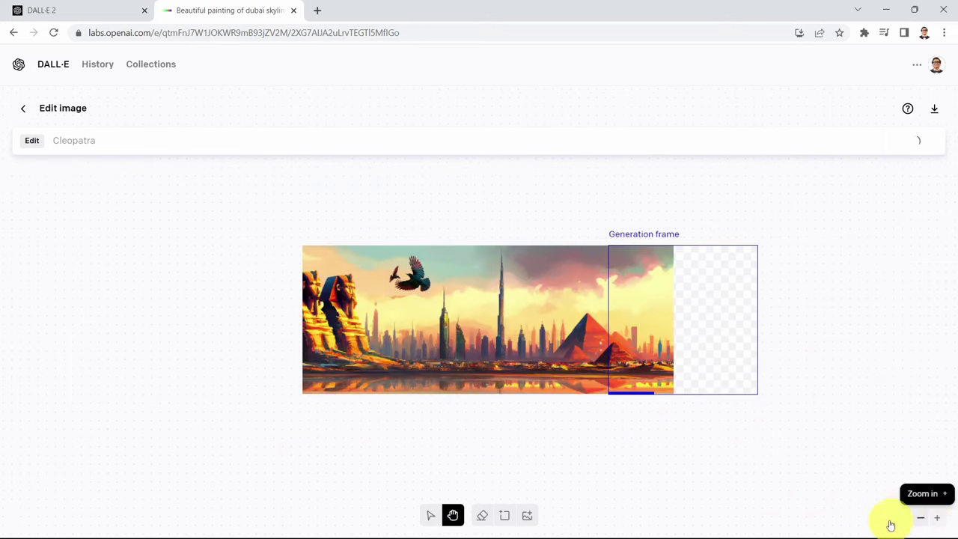
click(889, 518)
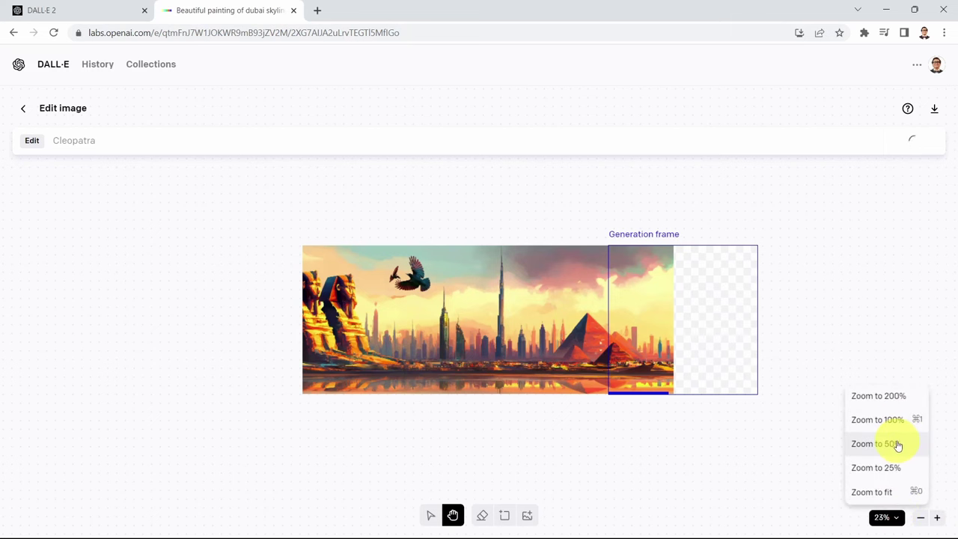
click(898, 444)
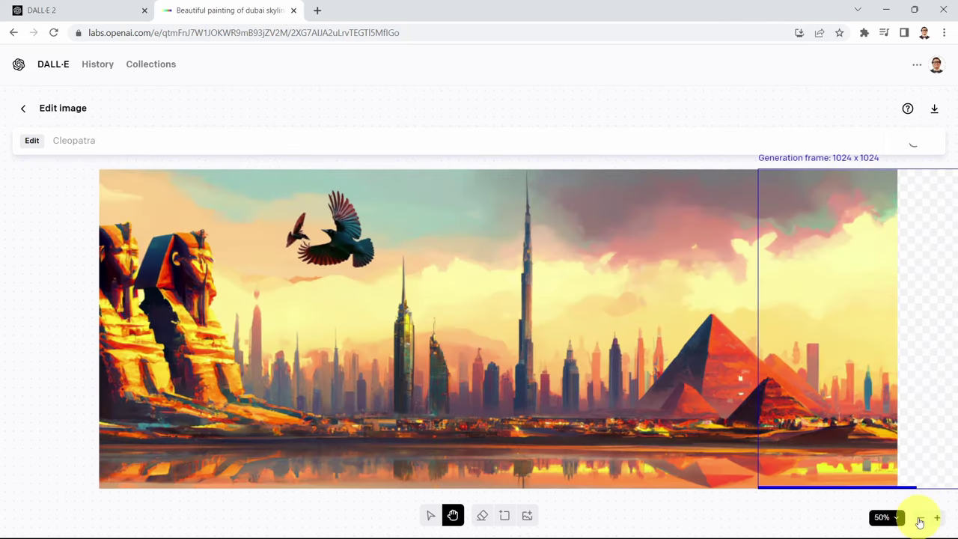
click(920, 522)
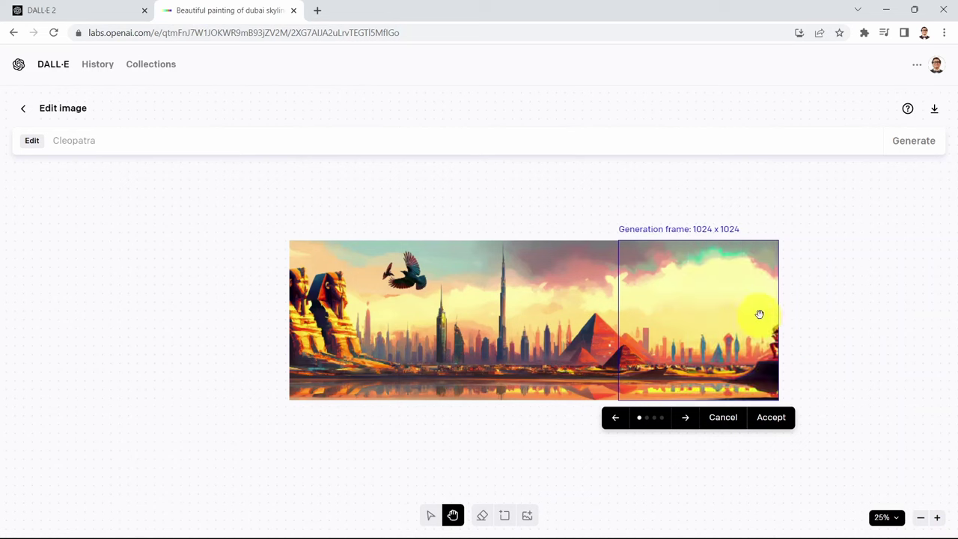
- Compare the four Cleopatra variants and accept the second one beside the right-side pyramids
click(686, 419)
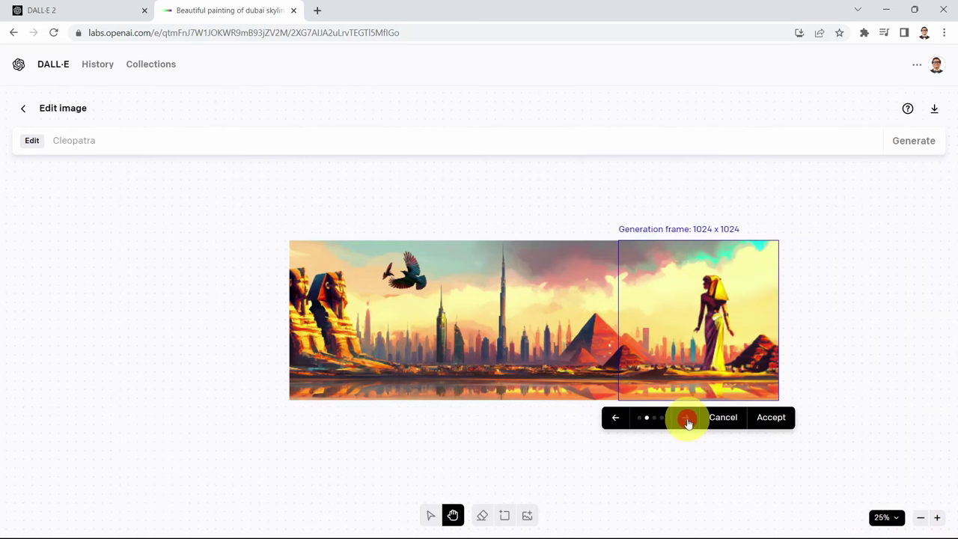
click(686, 420)
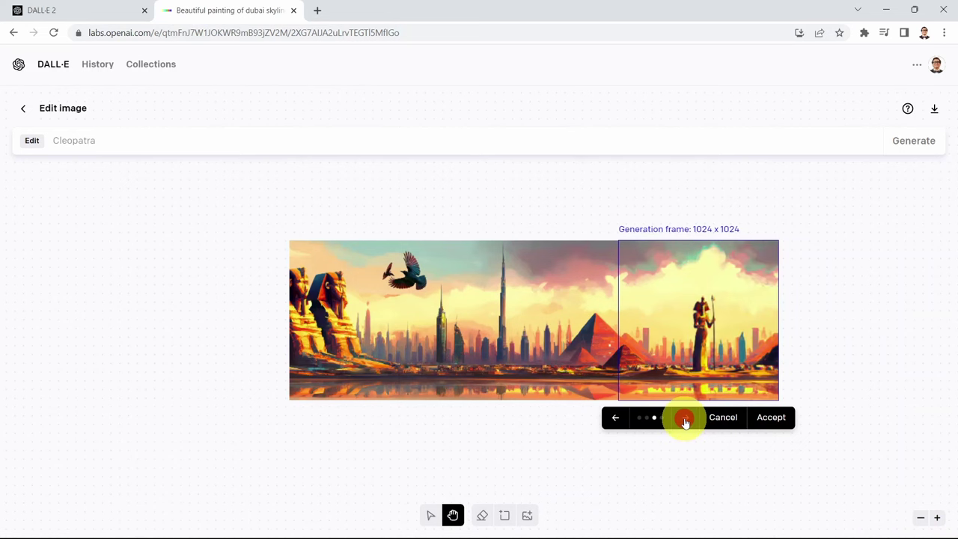
click(685, 422)
click(616, 418)
click(616, 419)
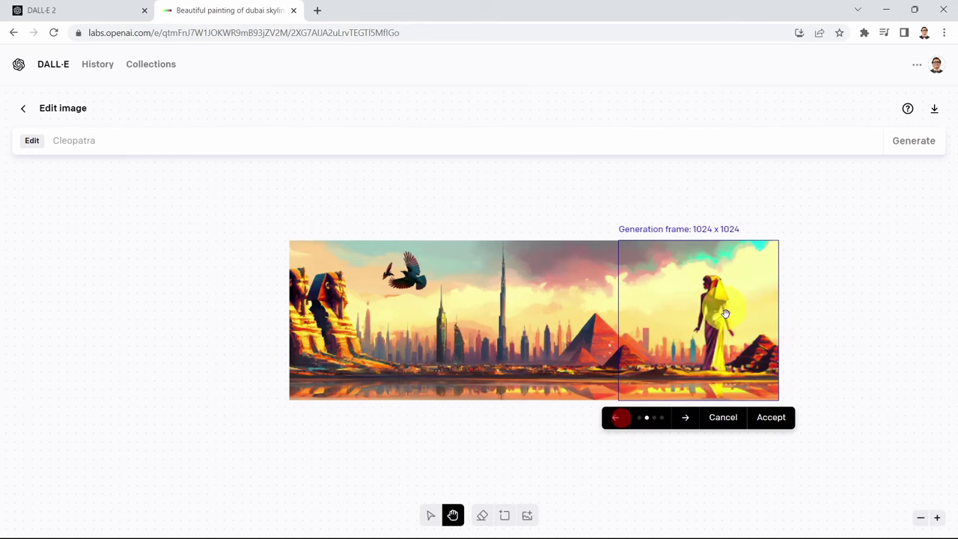
click(773, 413)
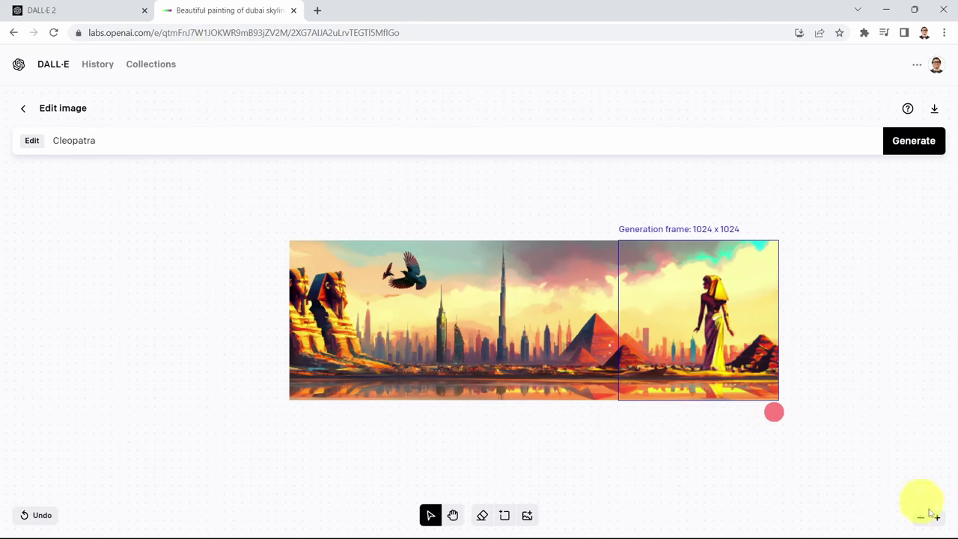
- Zoom in and scroll to inspect the finished sphinx-to-Cleopatra panorama
click(936, 517)
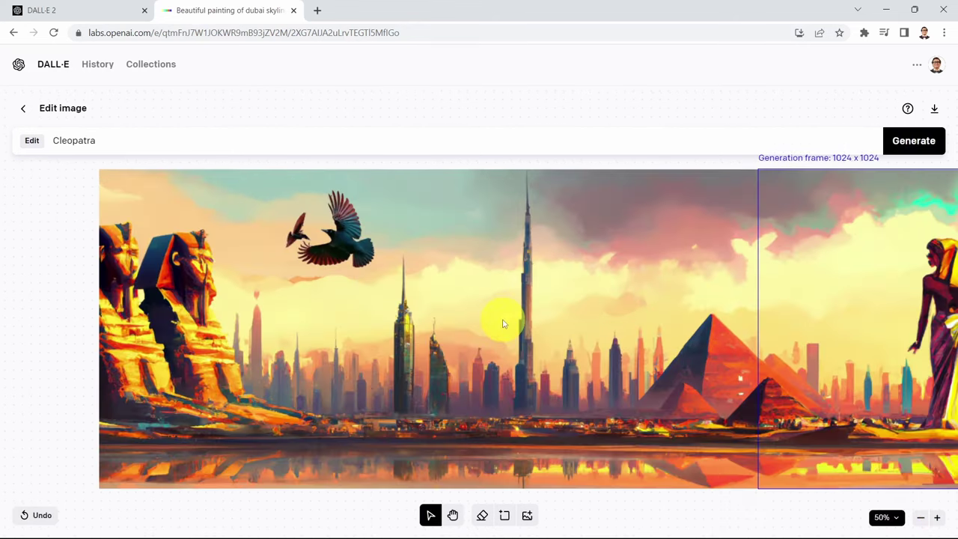
scroll(504, 323, down, 1)
scroll(614, 315, down, 4)
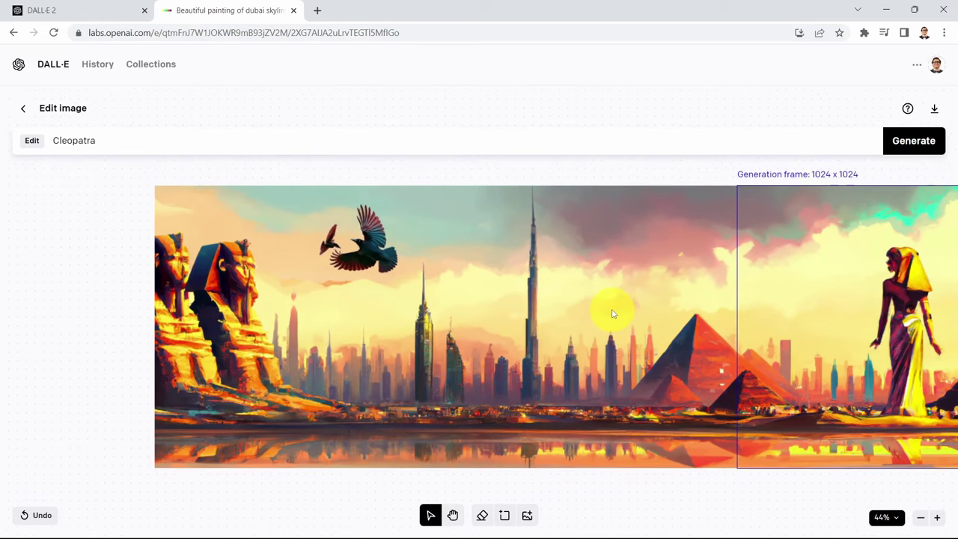
scroll(778, 335, down, 1)
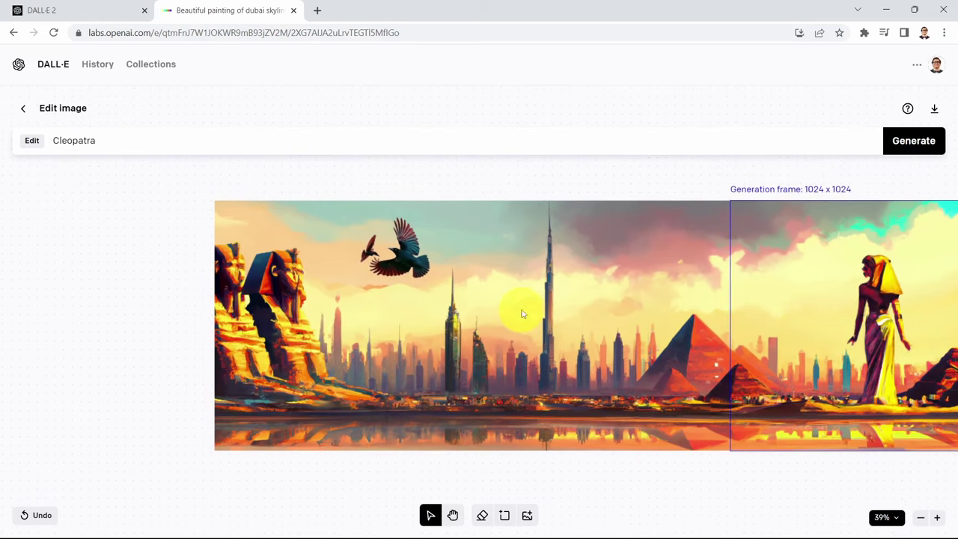